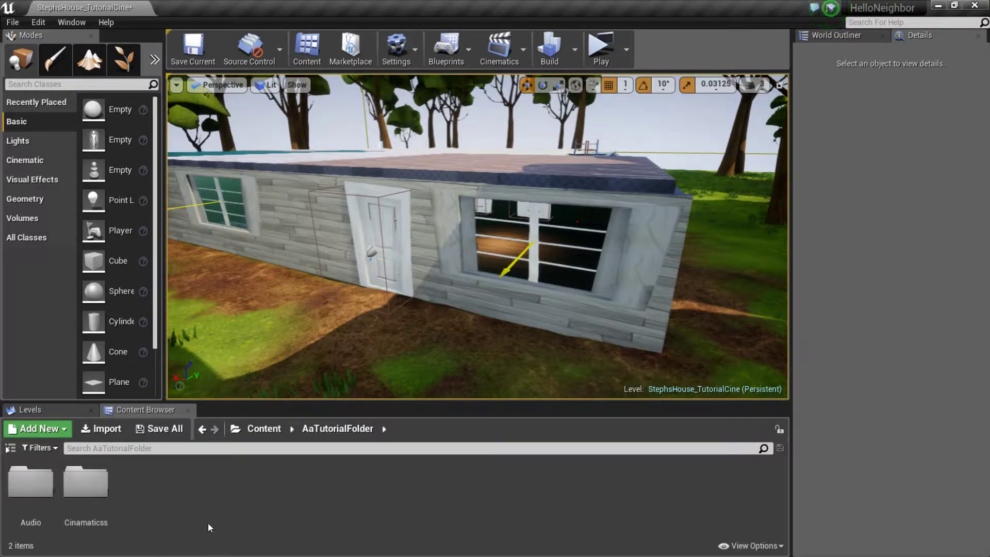
# Look through the contents of the Audio folder and return to AaTutorialFolder
pyautogui.click(5, 498)
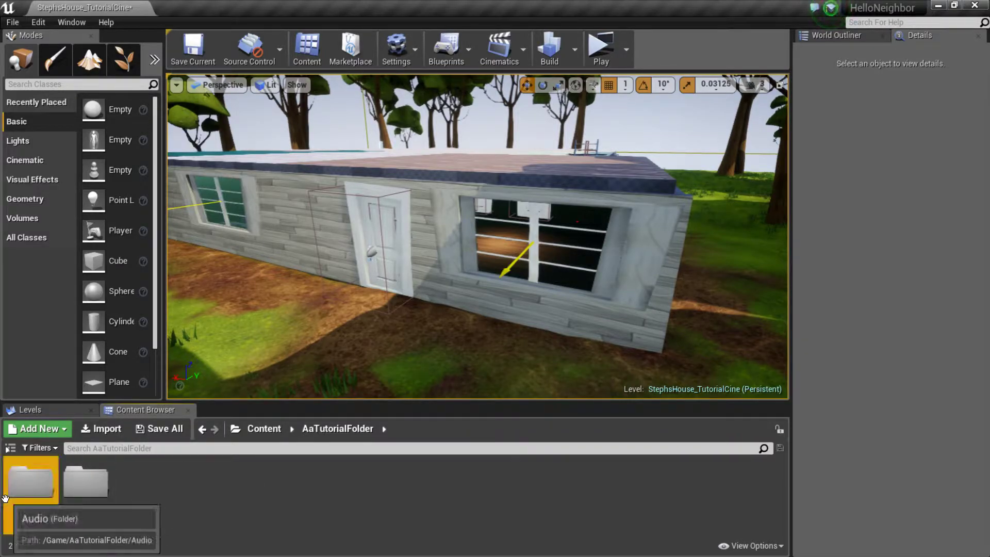
pyautogui.doubleClick(5, 498)
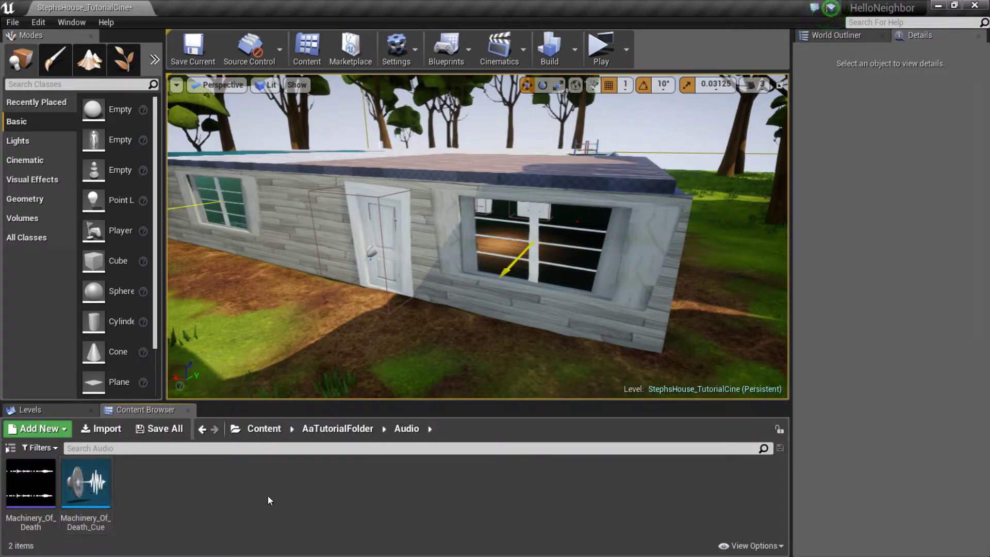
pyautogui.click(323, 428)
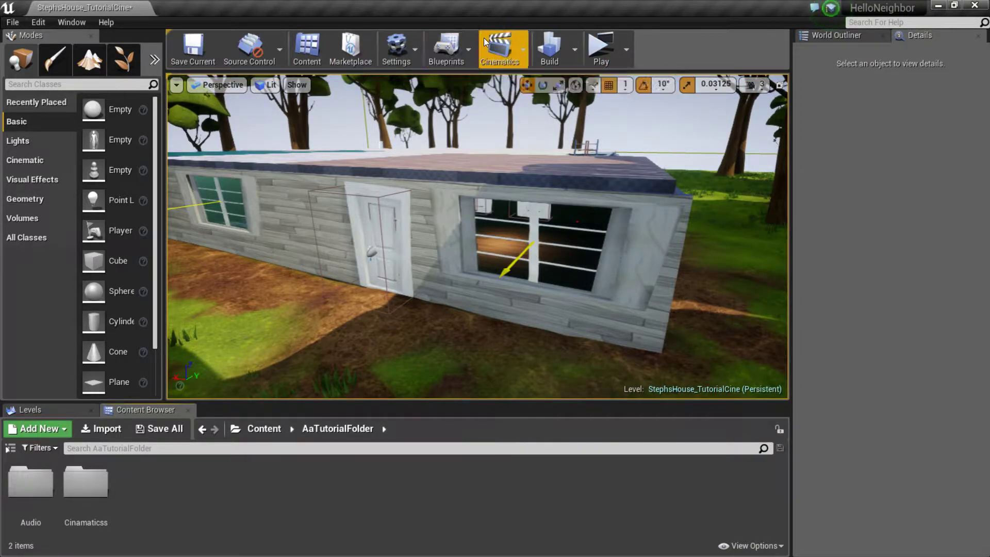
pyautogui.click(498, 48)
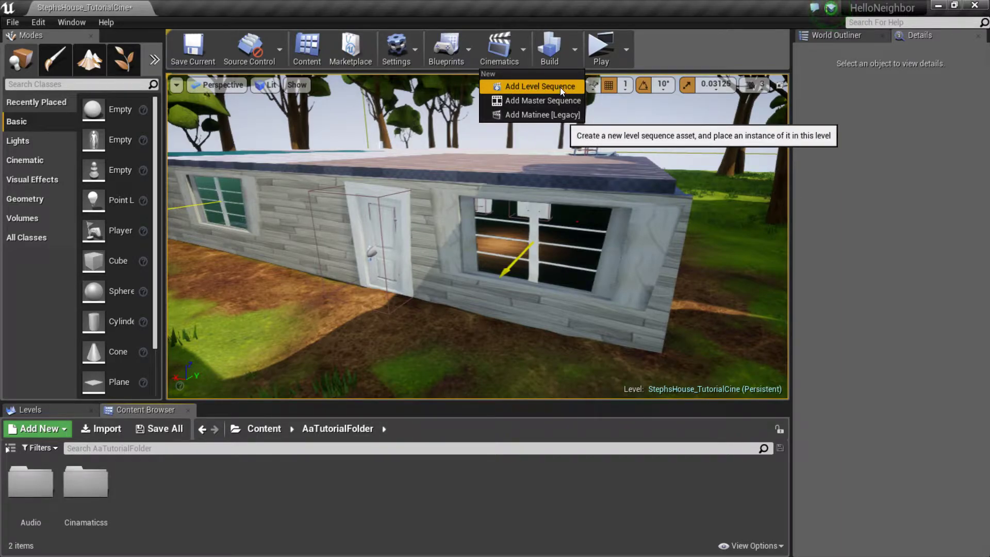
pyautogui.click(533, 88)
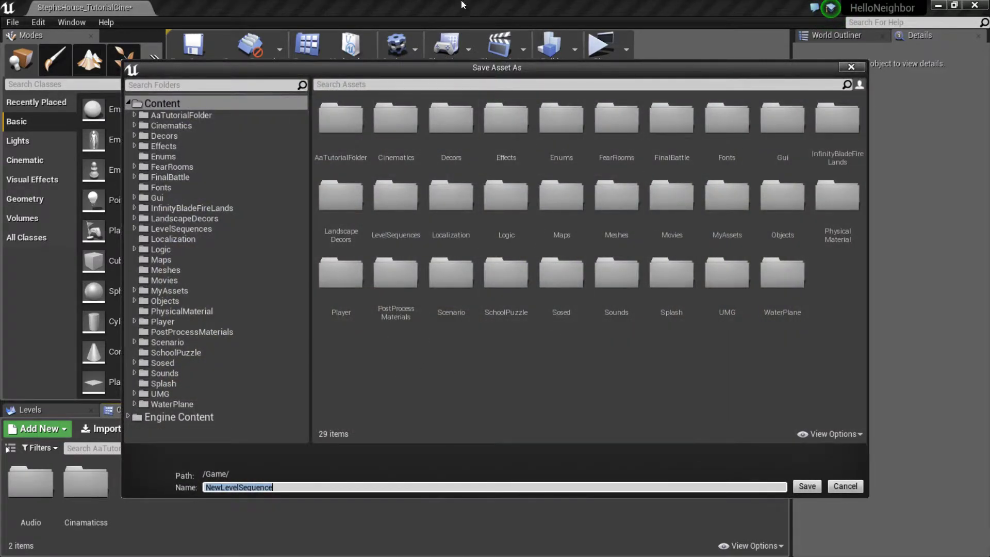
pyautogui.doubleClick(346, 144)
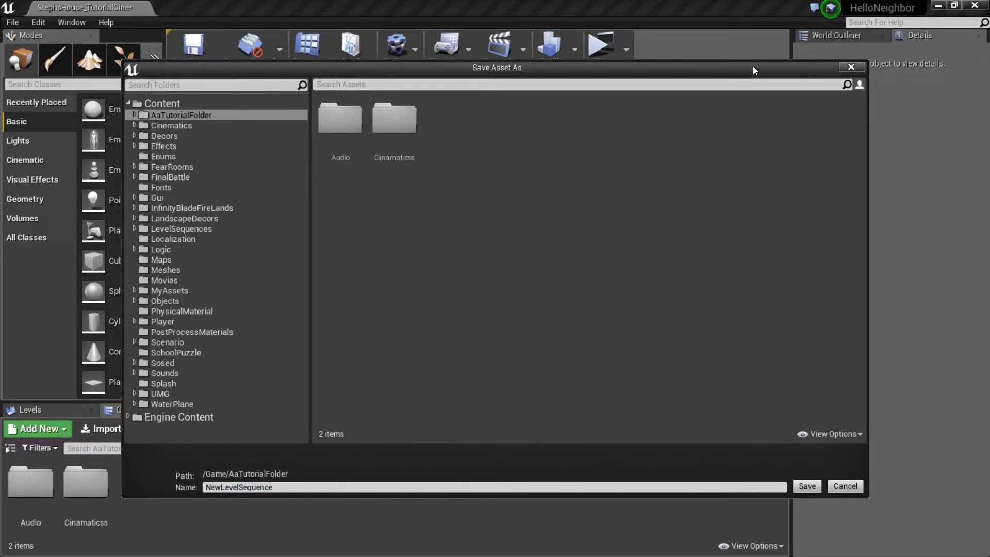
pyautogui.doubleClick(391, 138)
pyautogui.click(341, 132)
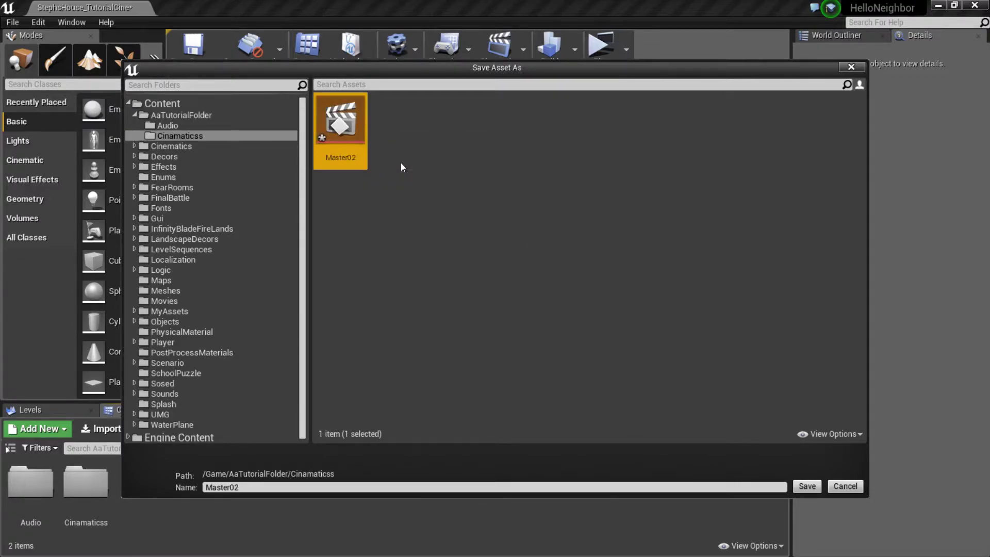
pyautogui.click(262, 486)
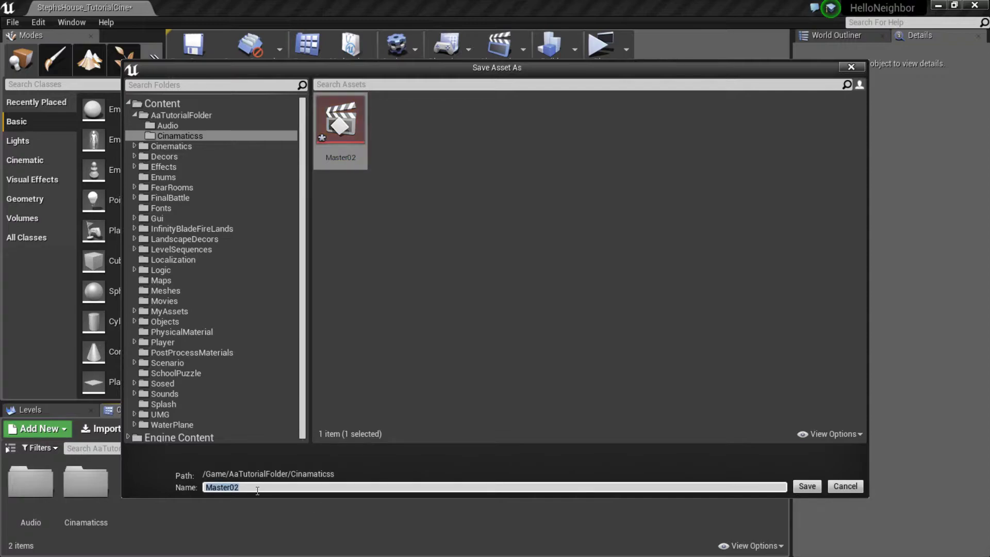
pyautogui.click(257, 488)
pyautogui.click(807, 486)
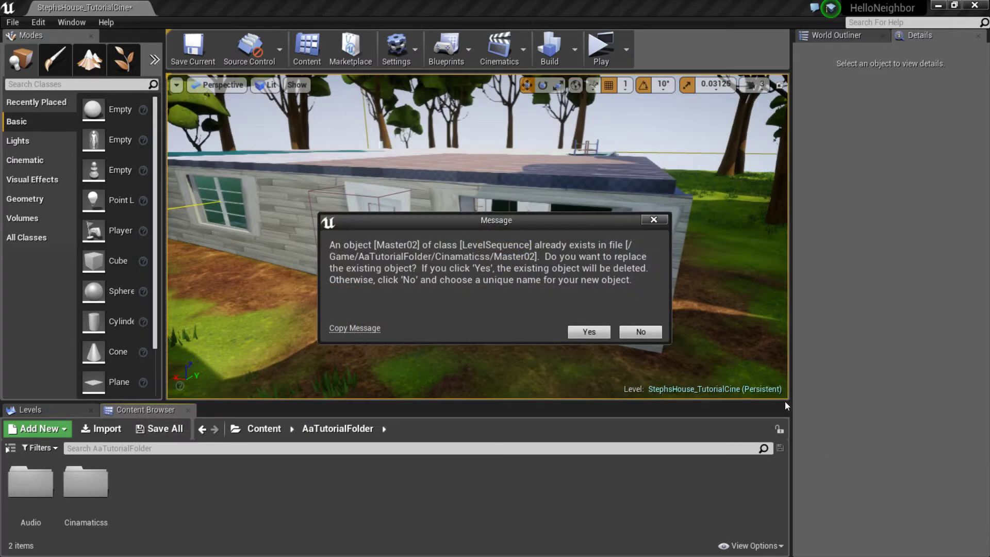
pyautogui.click(640, 332)
pyautogui.click(30, 482)
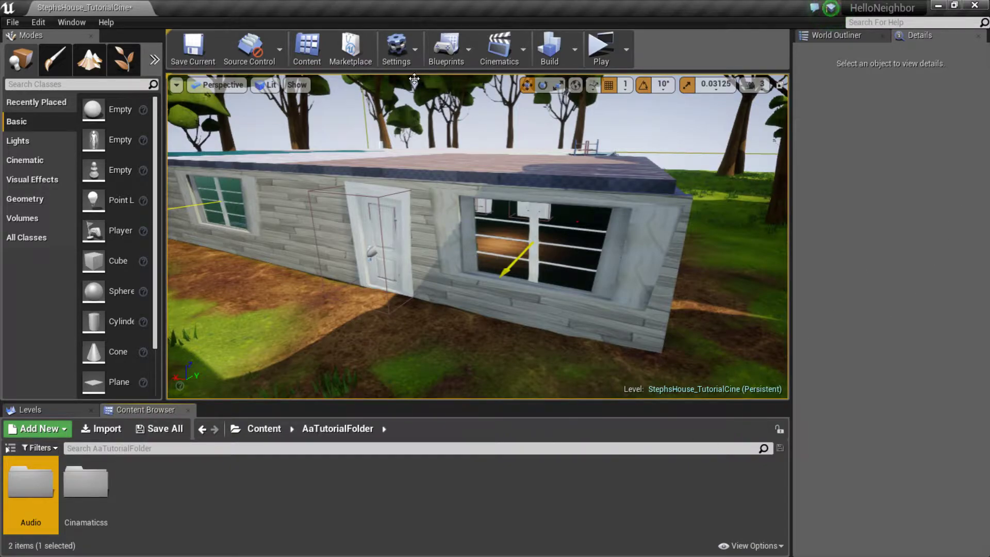
# Add a level sequence to the level and save it as Master03 in AaTutorialFolder/Cinamaticss
pyautogui.click(491, 48)
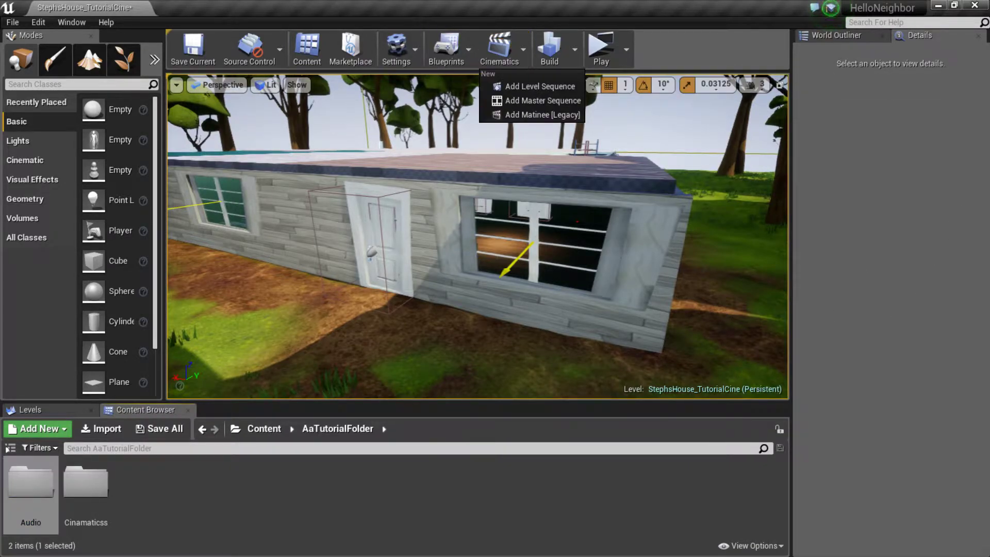
pyautogui.click(543, 89)
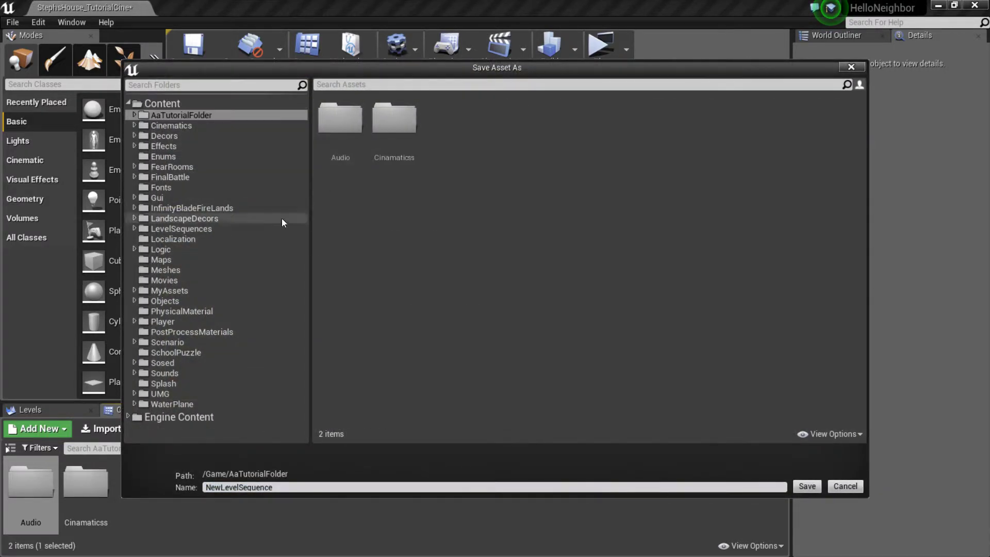
pyautogui.click(329, 138)
pyautogui.doubleClick(380, 122)
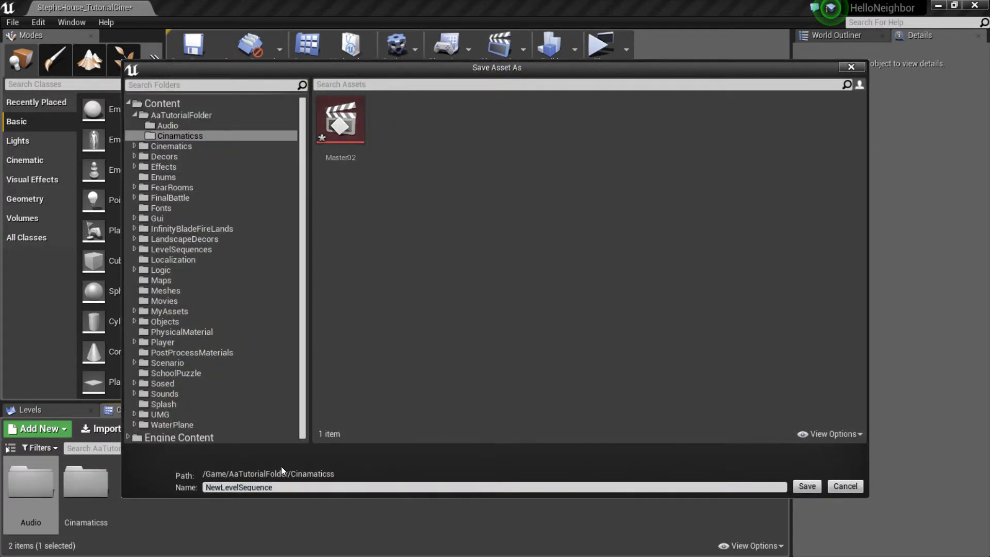
pyautogui.click(407, 488)
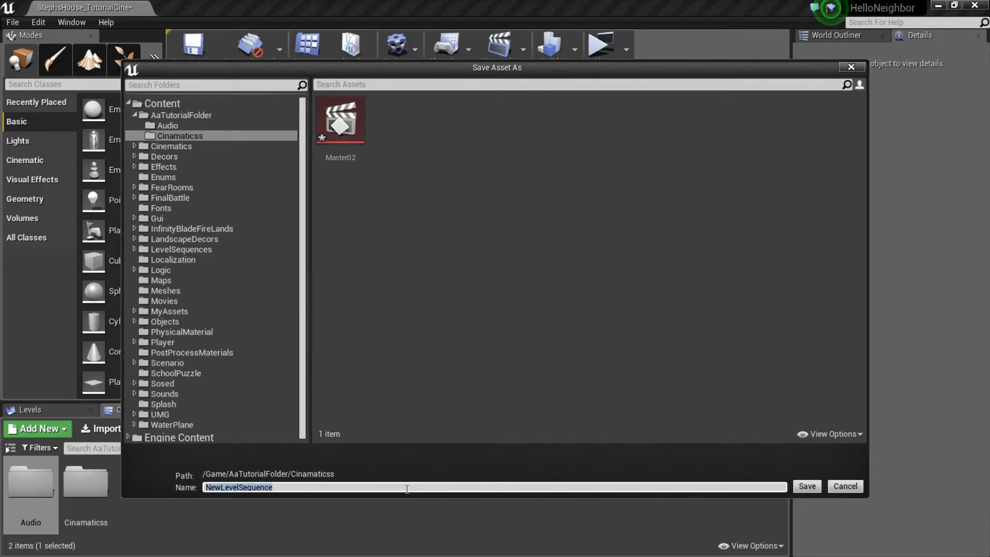
pyautogui.write('Master03')
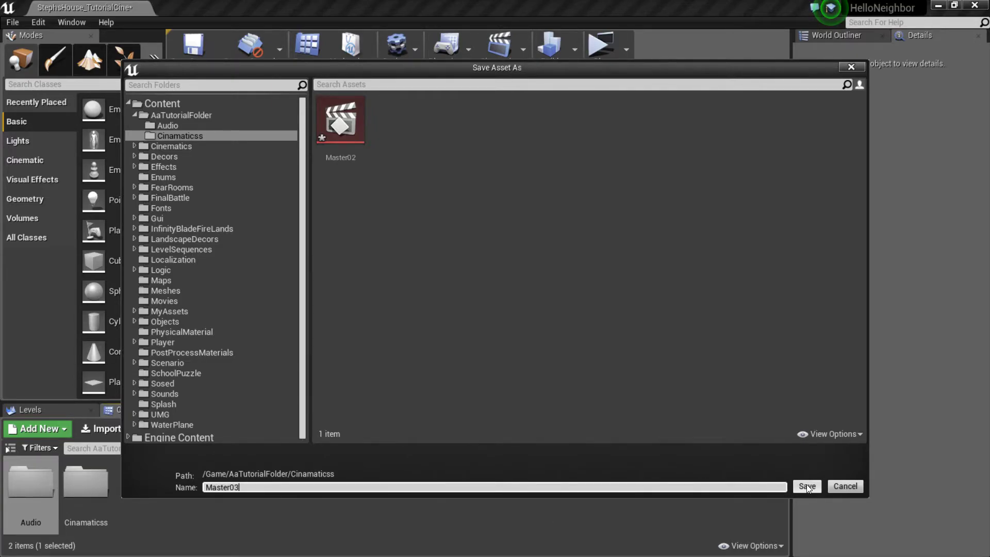
pyautogui.click(806, 486)
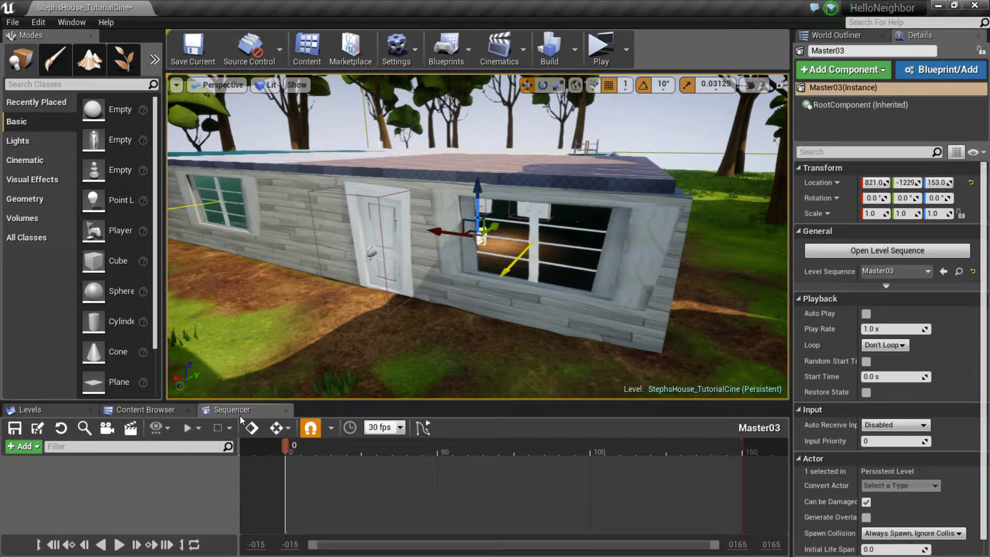
pyautogui.moveTo(242, 412); pyautogui.dragTo(219, 411)
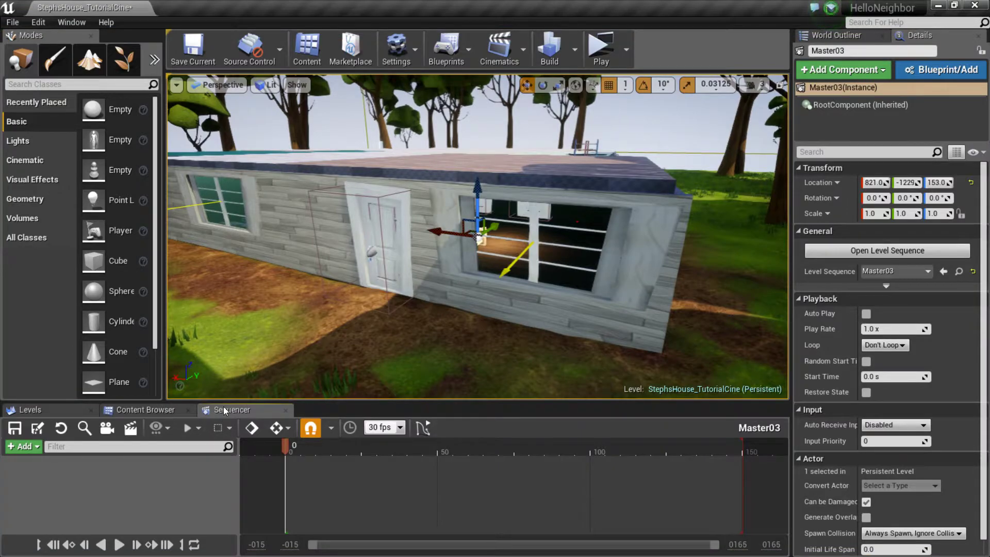
pyautogui.moveTo(238, 401); pyautogui.dragTo(244, 331)
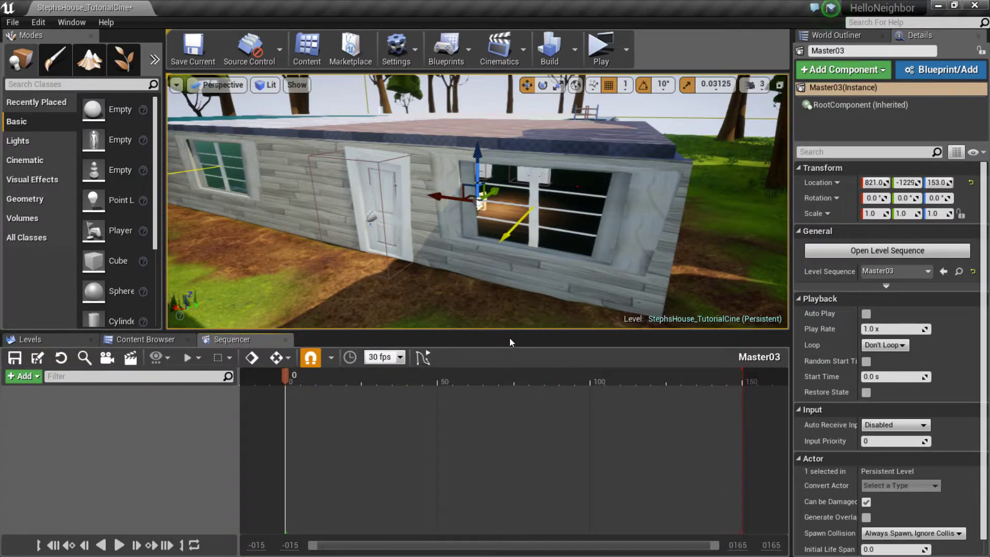
pyautogui.moveTo(510, 325); pyautogui.dragTo(510, 398)
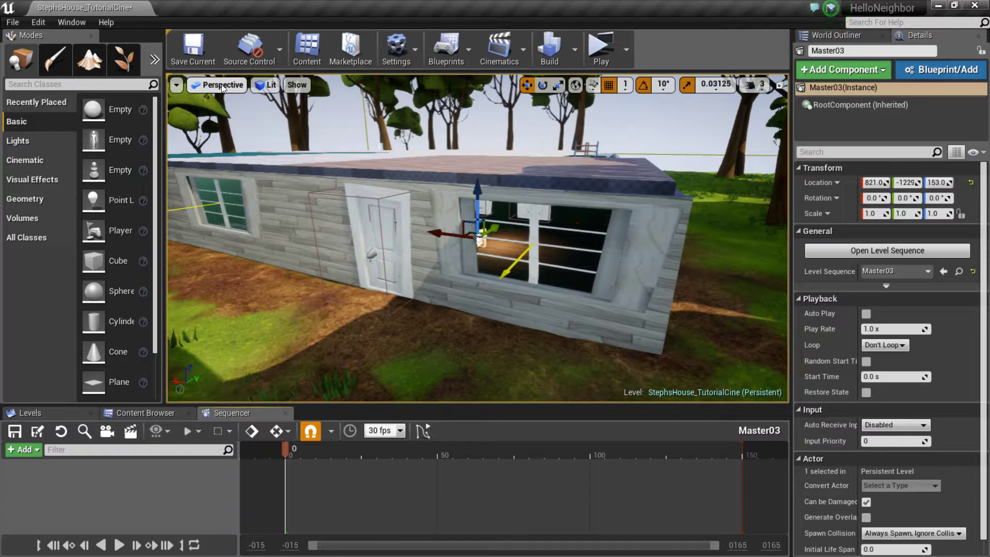
# Split the level viewport into two side-by-side panes
pyautogui.click(176, 85)
pyautogui.moveTo(197, 84)
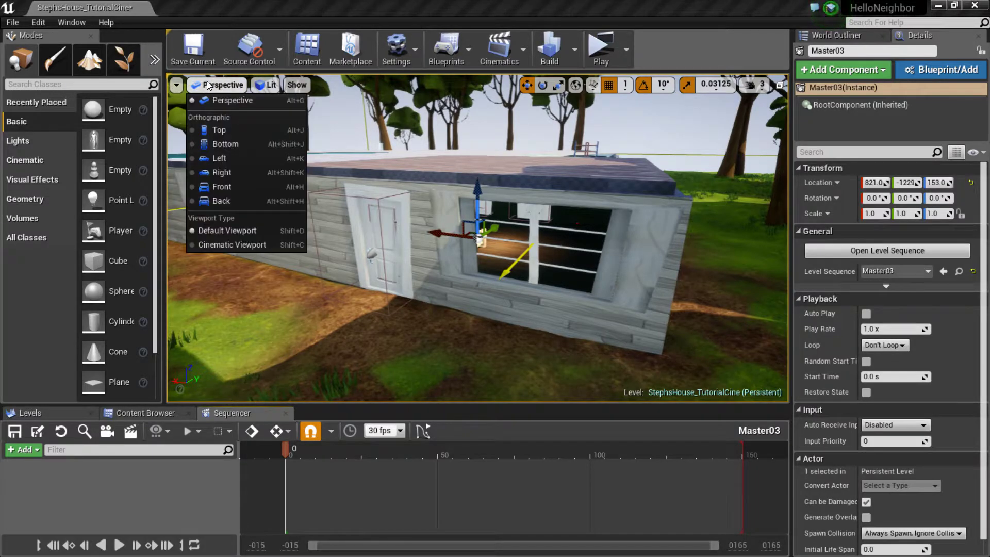
pyautogui.click(264, 87)
pyautogui.moveTo(304, 196)
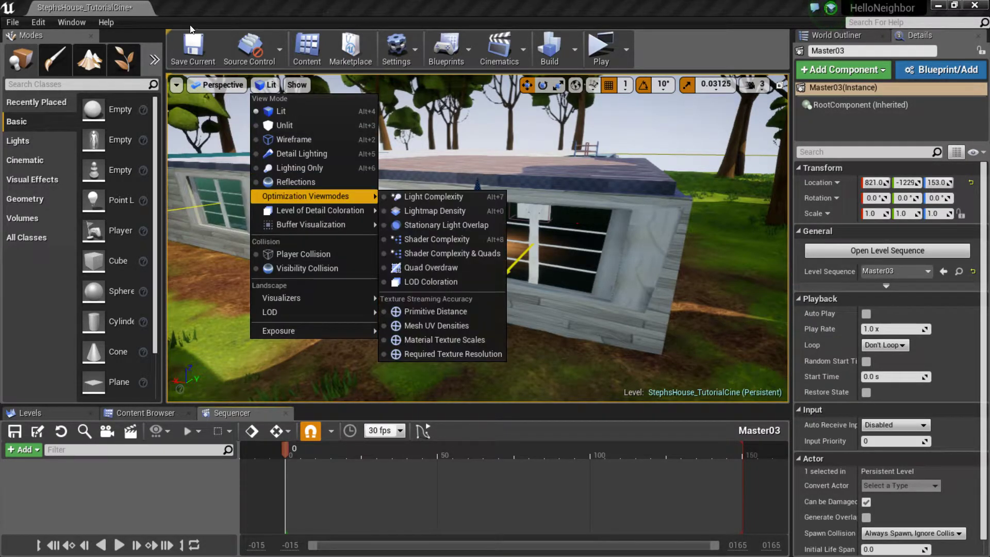
pyautogui.click(176, 85)
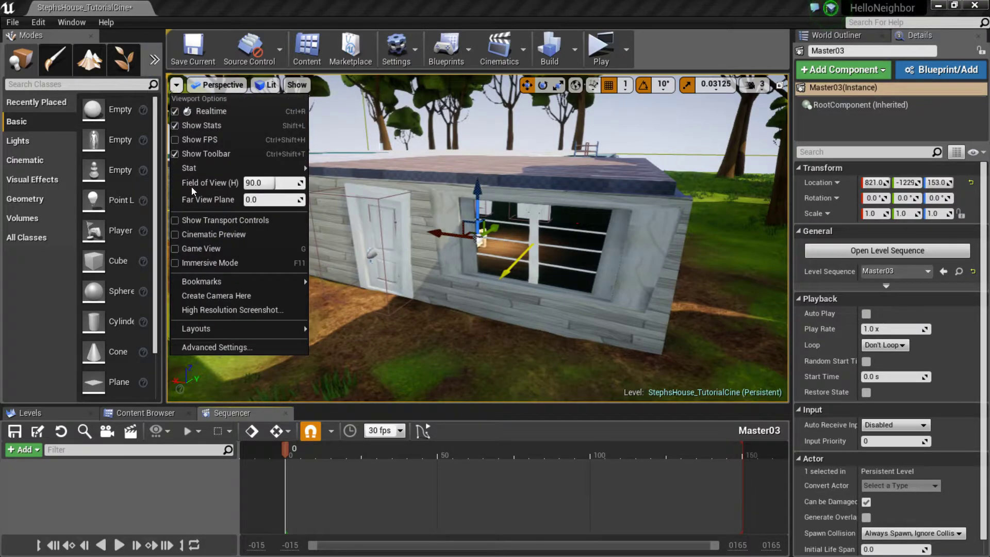
pyautogui.moveTo(215, 329)
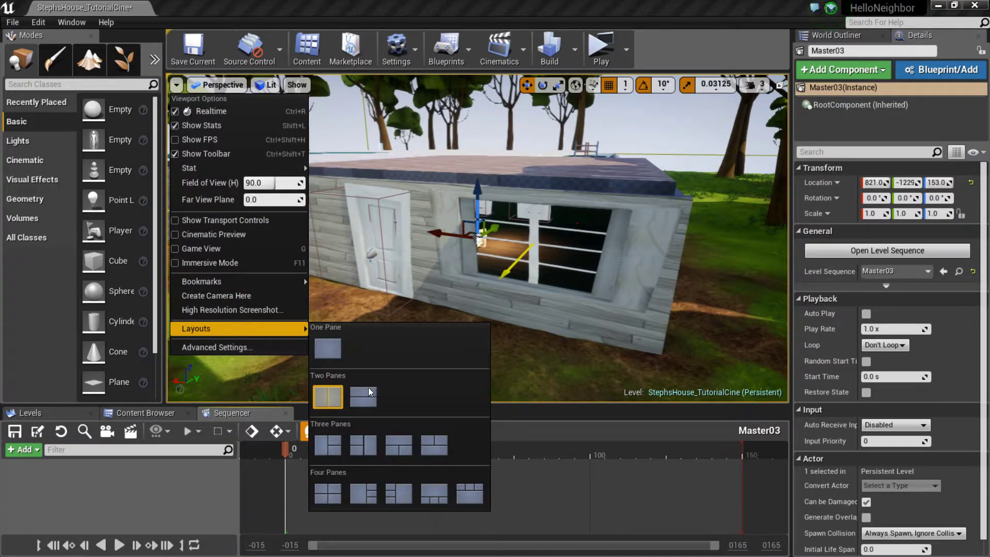
pyautogui.click(334, 397)
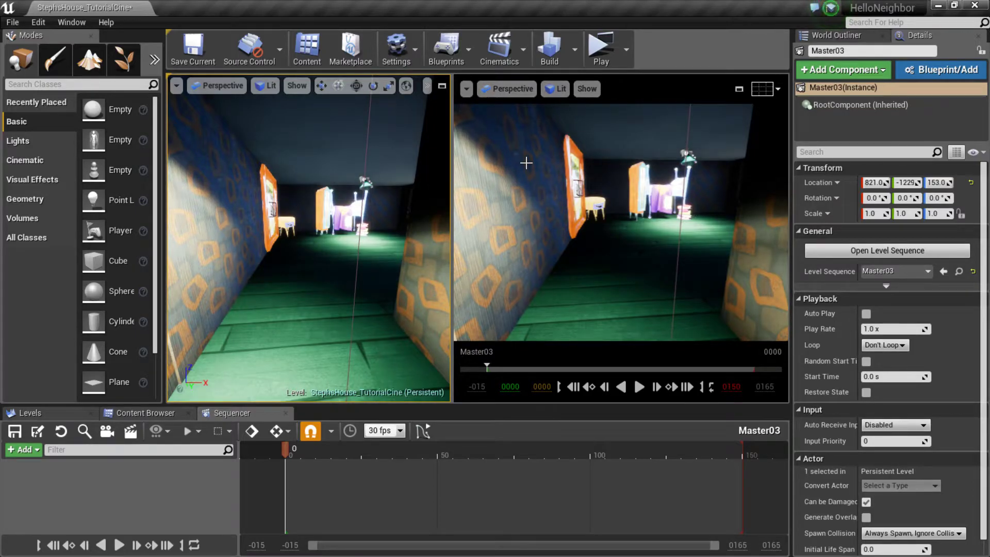
# Try the Wireframe view mode in the cinematic viewport and switch it back to Lit
pyautogui.click(493, 94)
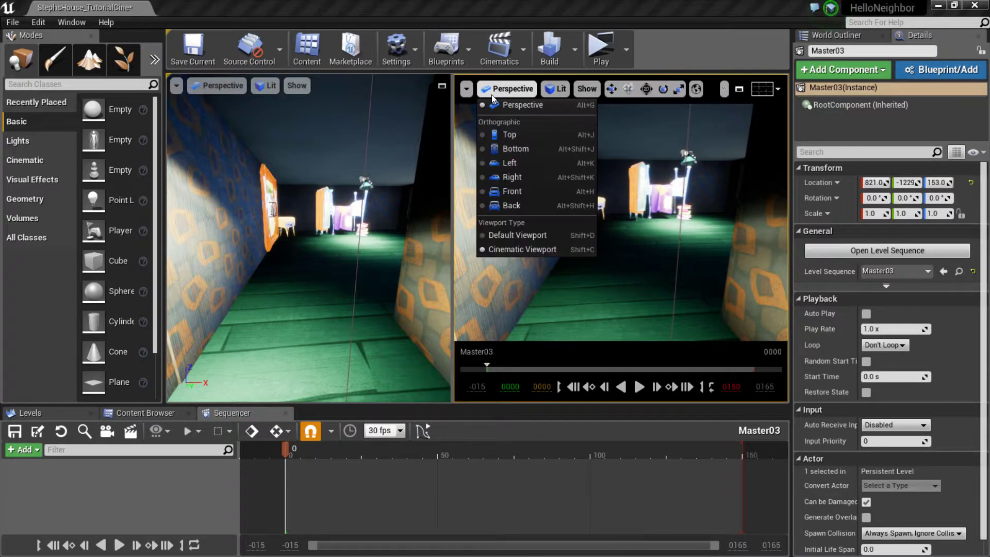
pyautogui.click(470, 90)
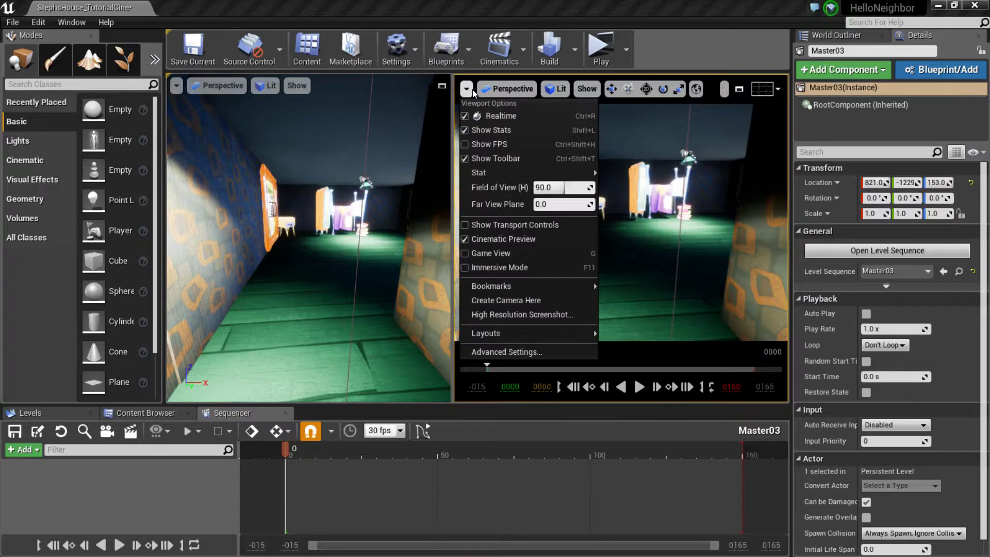
pyautogui.click(467, 89)
pyautogui.click(467, 90)
pyautogui.moveTo(556, 89)
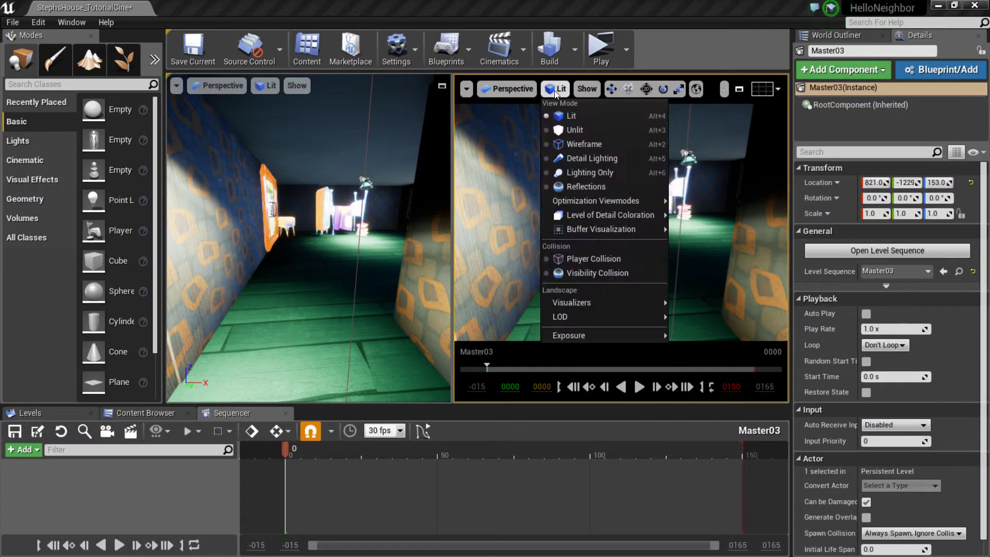
pyautogui.click(581, 144)
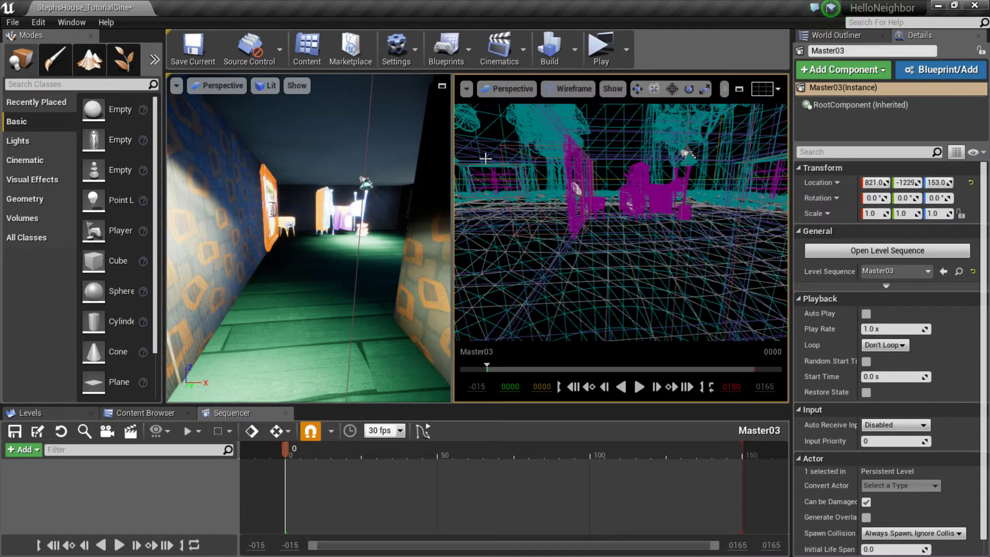
pyautogui.moveTo(486, 158); pyautogui.dragTo(485, 150, button='right')
pyautogui.click(575, 96)
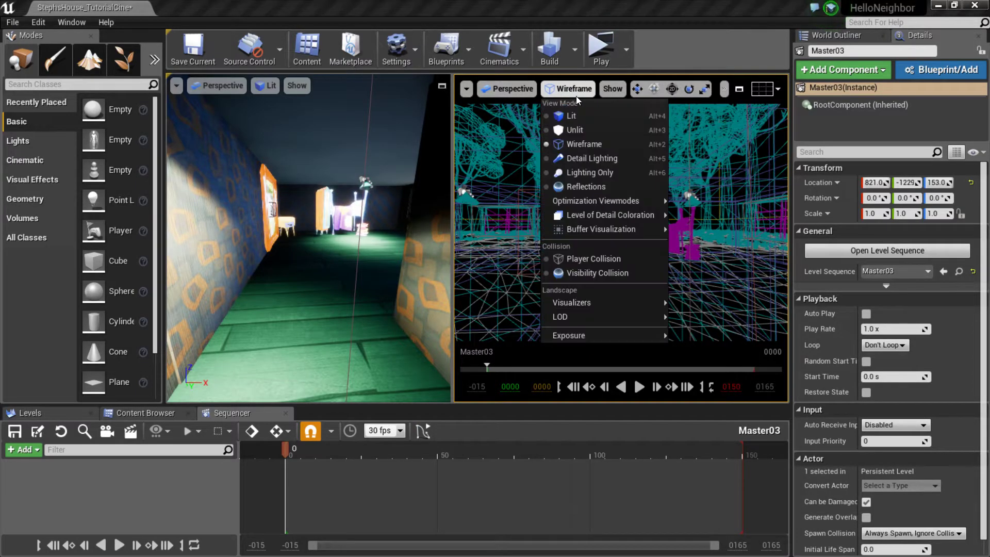
pyautogui.click(575, 114)
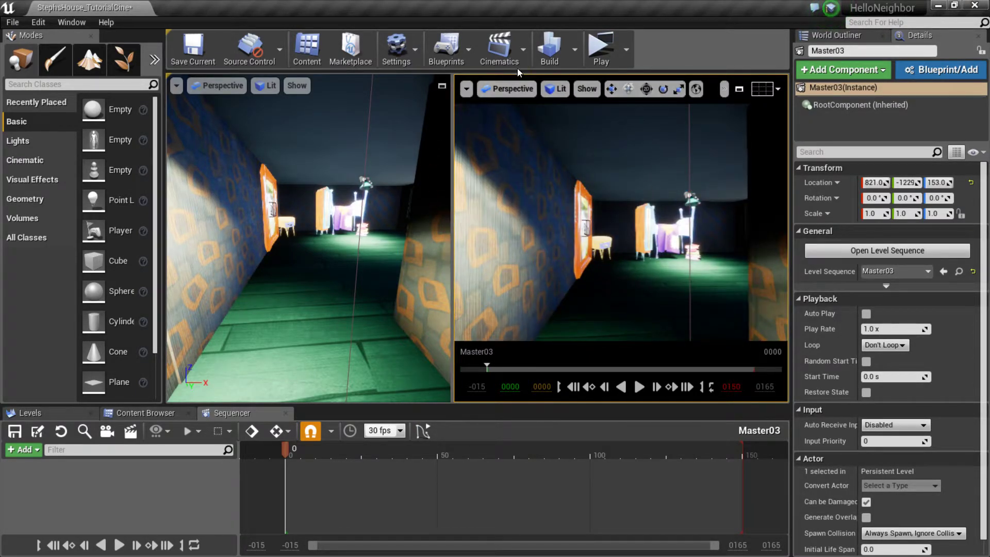
# Turn on Game View for the cinematic viewport
pyautogui.click(509, 88)
pyautogui.click(518, 107)
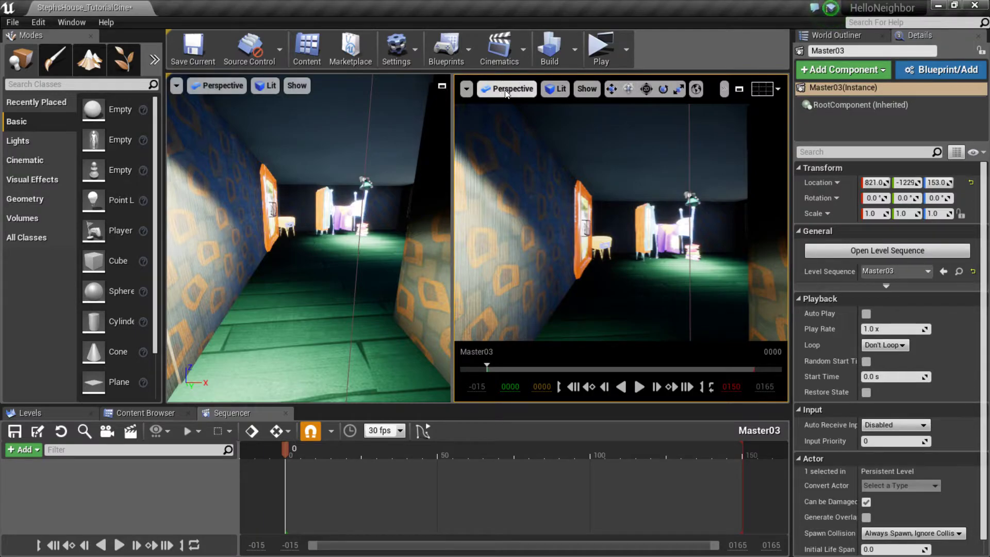
pyautogui.click(467, 90)
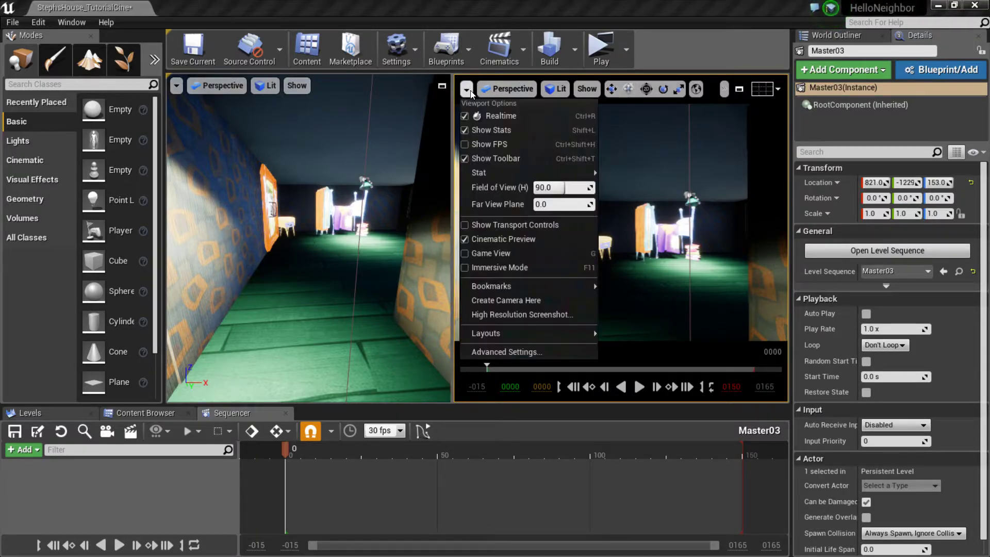
pyautogui.click(503, 253)
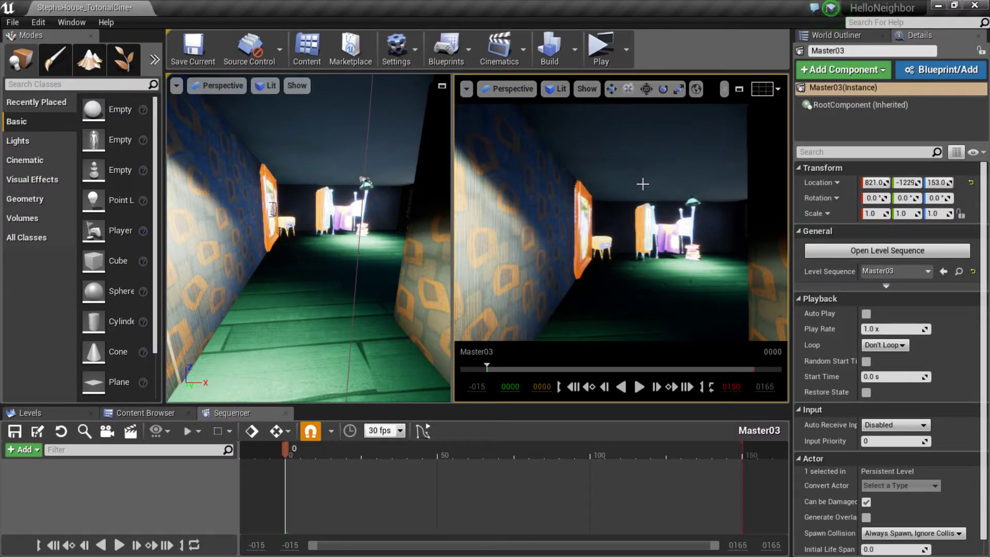
pyautogui.click(510, 91)
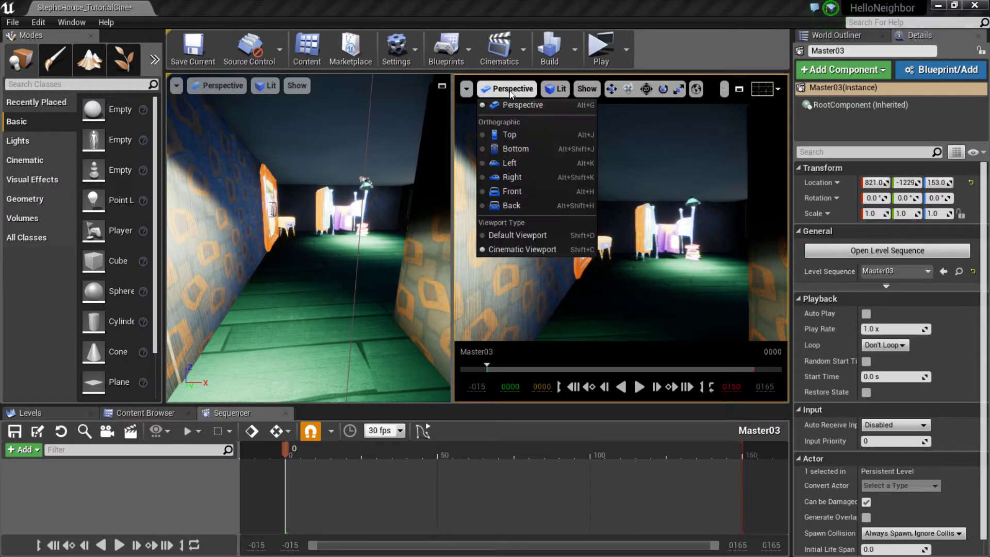
pyautogui.click(551, 91)
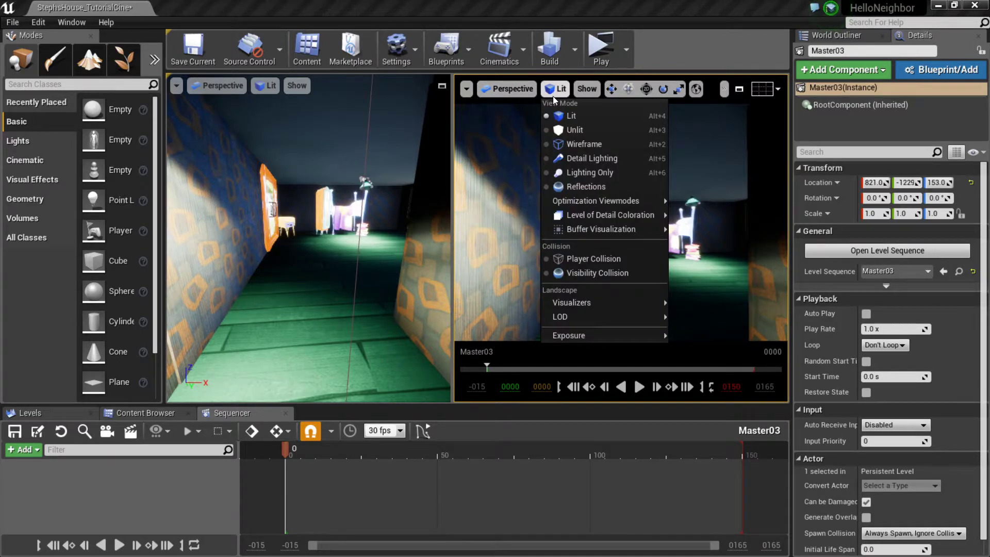
pyautogui.click(593, 88)
pyautogui.click(466, 89)
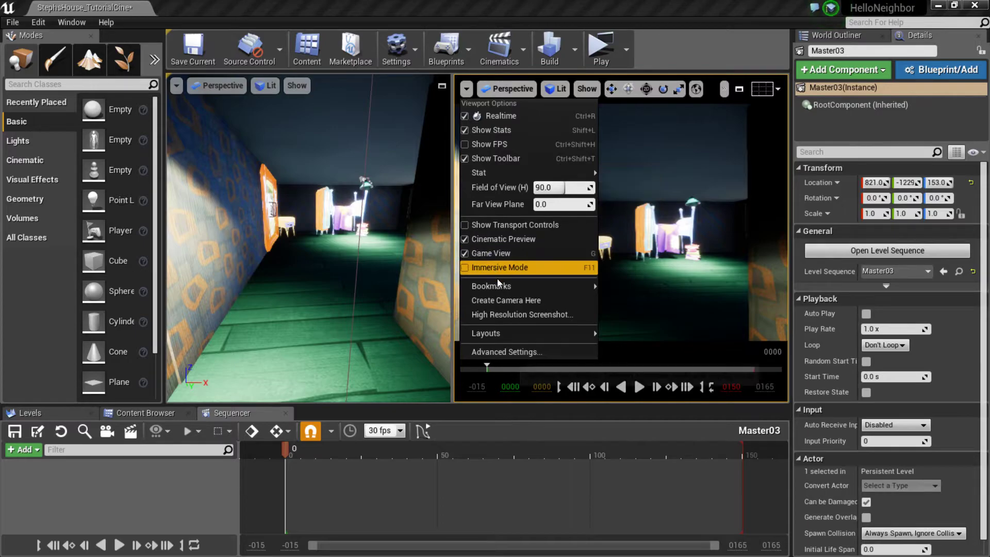
pyautogui.click(507, 88)
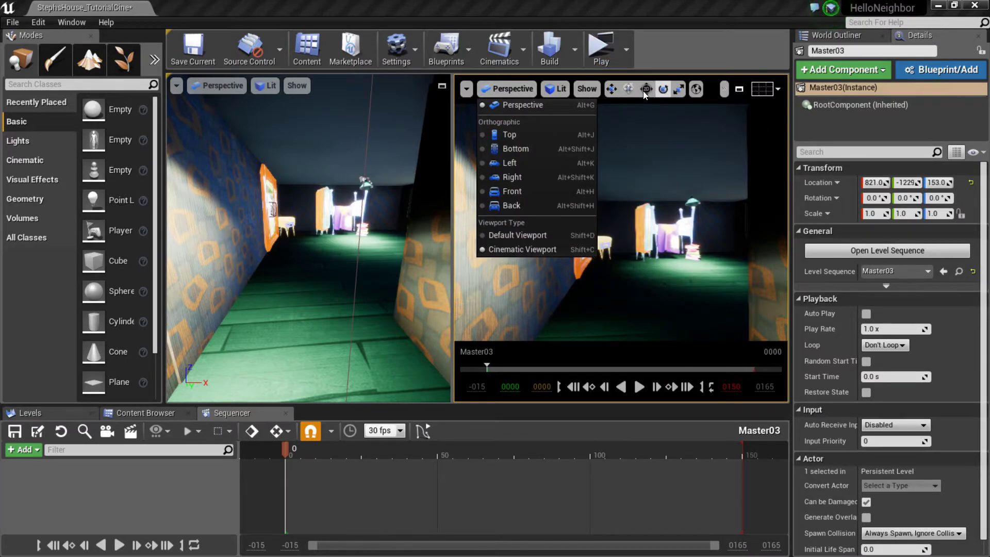
pyautogui.click(507, 357)
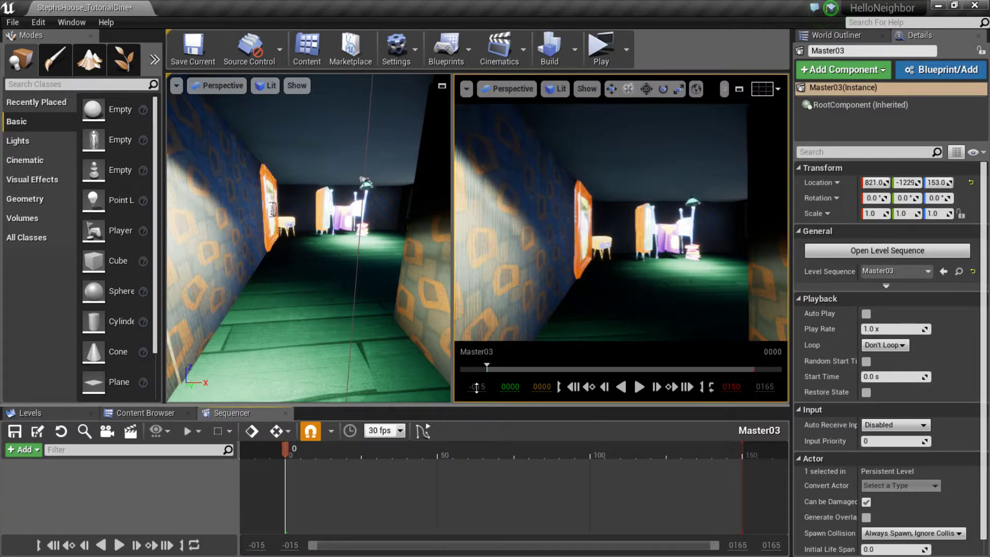
# Enlarge the Sequencer area vertically and scrub the playhead to the end of the Master03 sequence at frame 150
pyautogui.moveTo(476, 388); pyautogui.dragTo(476, 305)
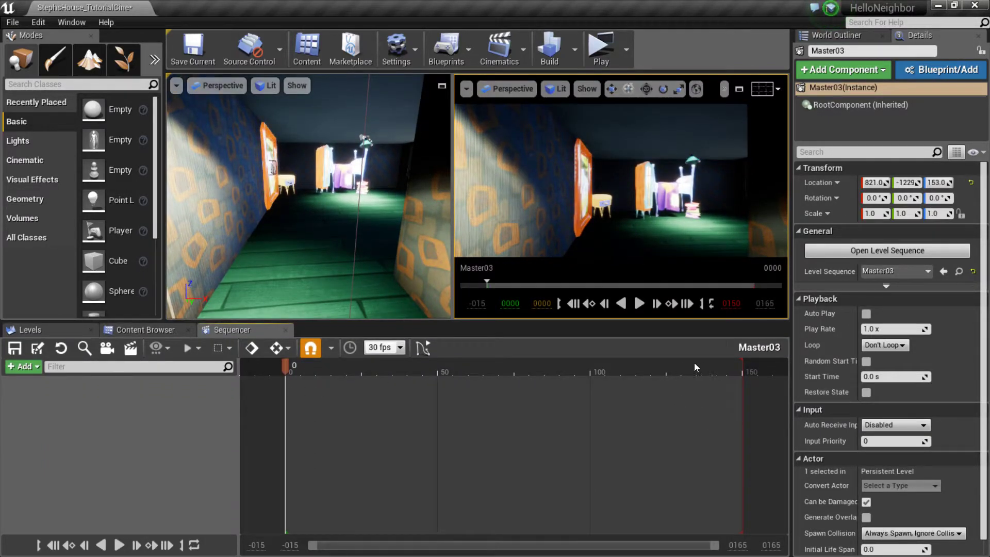
pyautogui.moveTo(286, 367); pyautogui.dragTo(286, 434)
pyautogui.moveTo(288, 370); pyautogui.dragTo(347, 369)
pyautogui.click(289, 368)
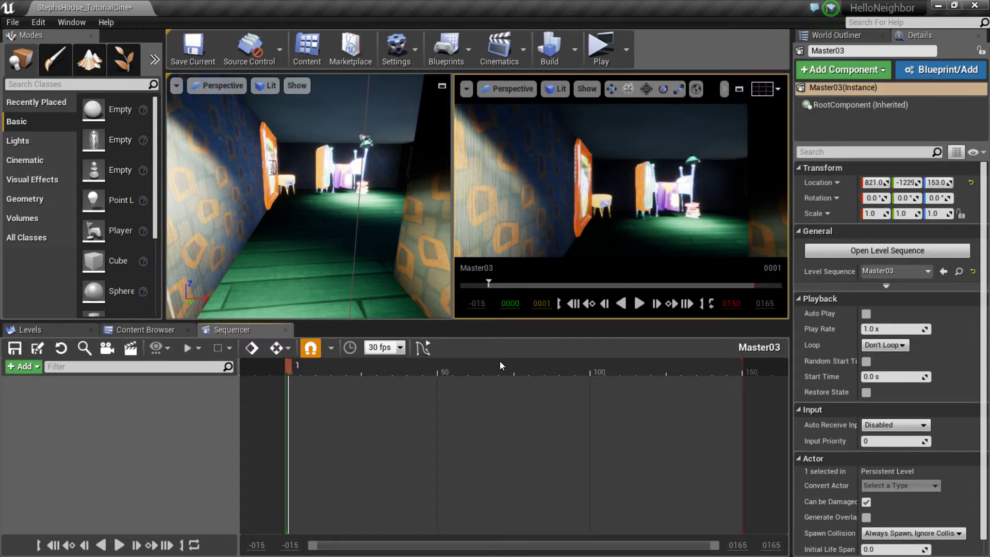
pyautogui.click(742, 365)
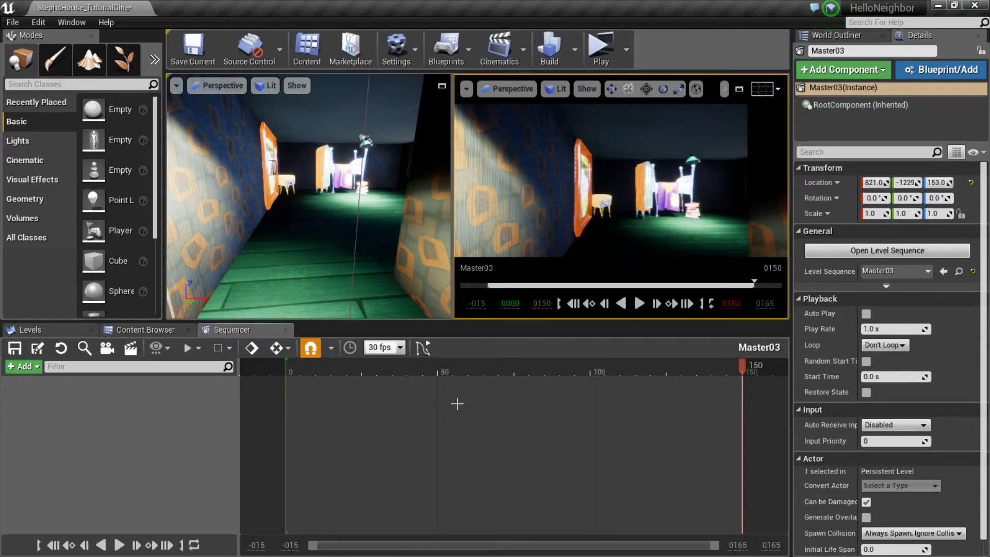
# Jump the playhead to frame 400 and set the sequence's playback end there
pyautogui.hotkey('ctrl', 'g')
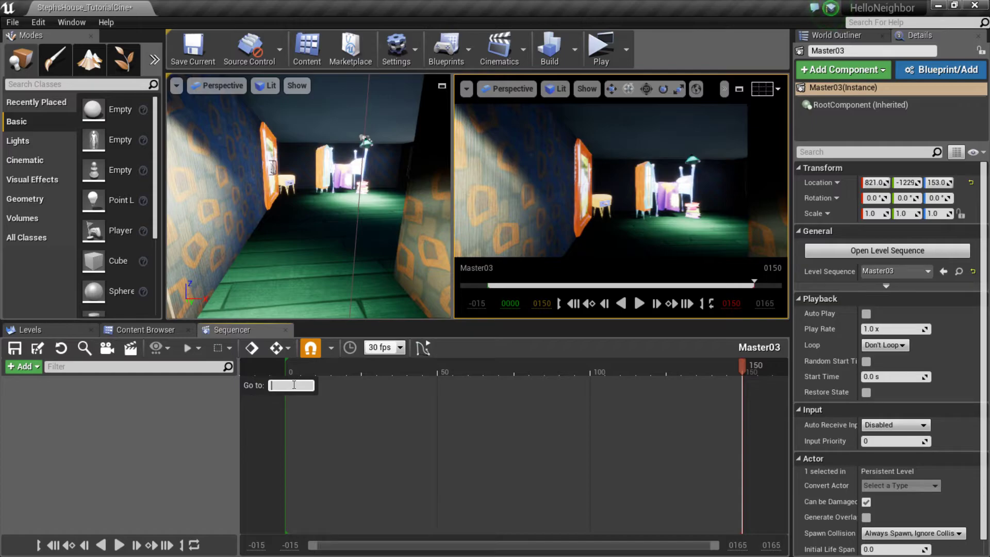
pyautogui.write('400')
pyautogui.press('Return')
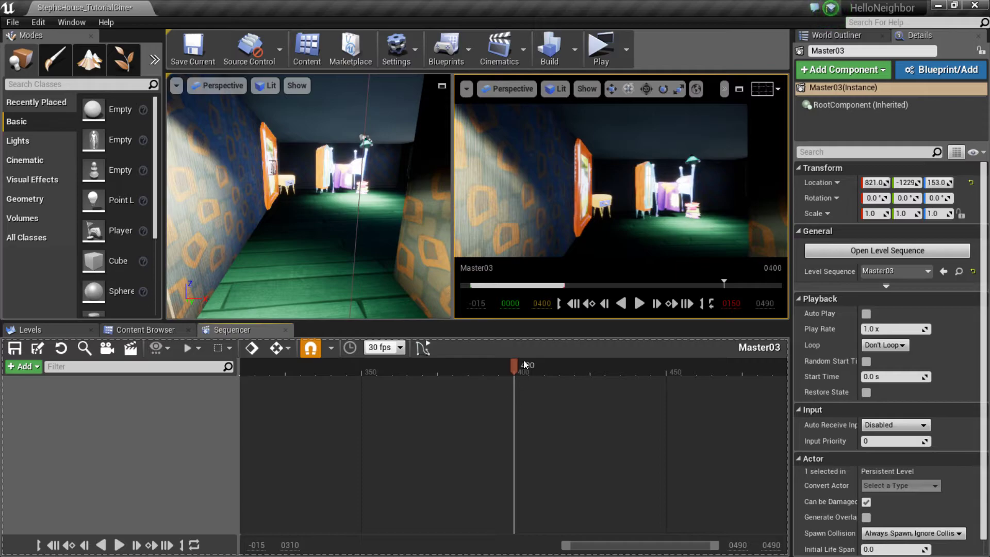
pyautogui.click(704, 307)
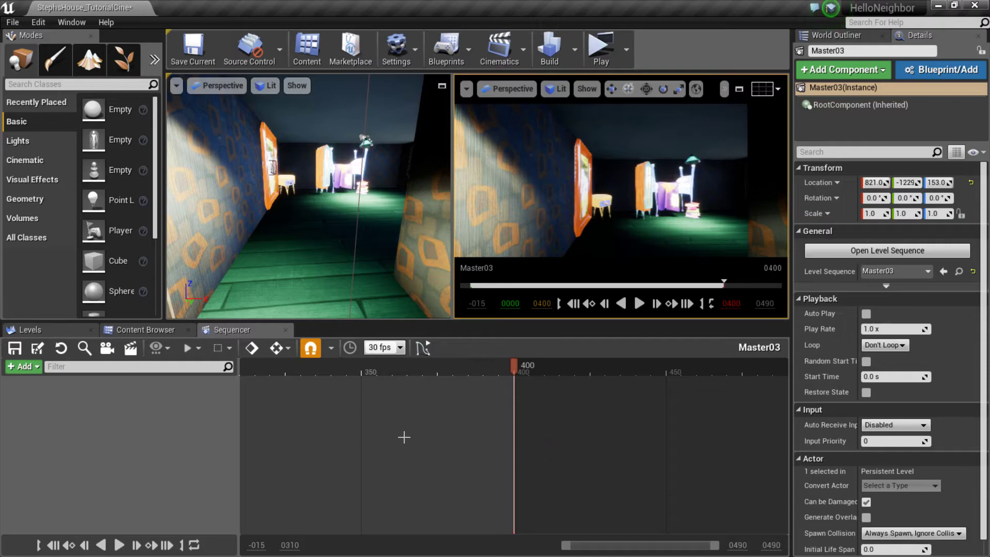
# Move the playhead back to frame 350 and set the sequence's playback end at that frame
pyautogui.hscroll(-5, 482, 442)
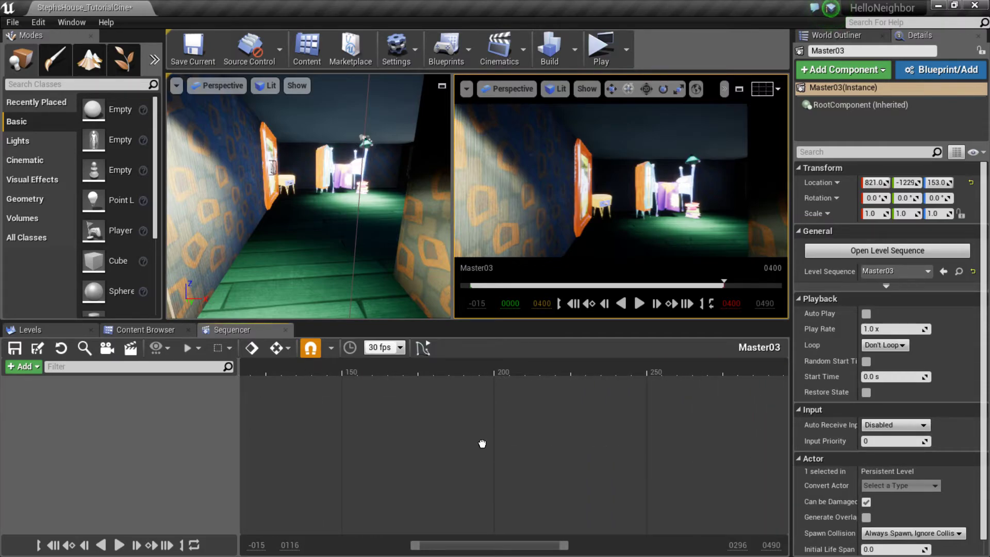
pyautogui.hscroll(4, 401, 407)
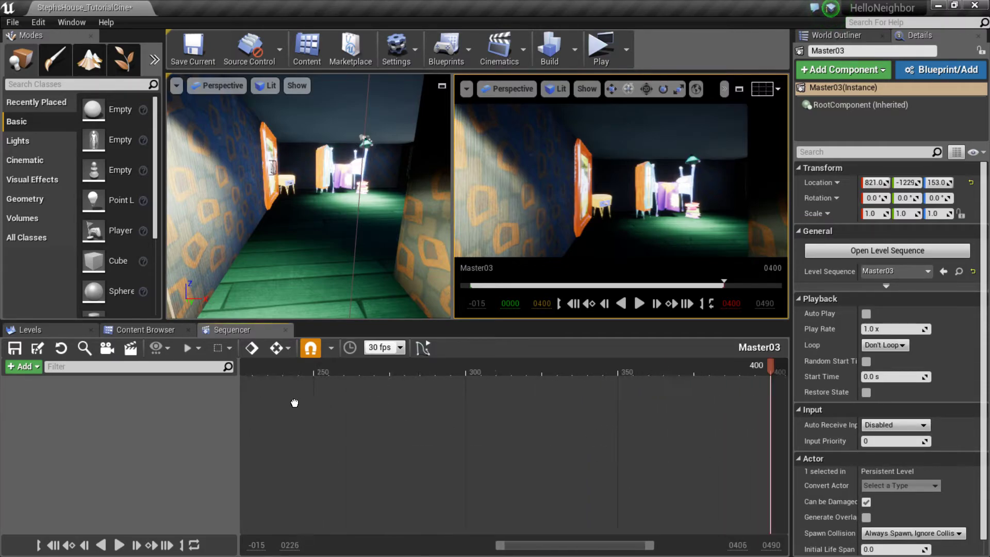
pyautogui.moveTo(619, 364); pyautogui.dragTo(462, 365)
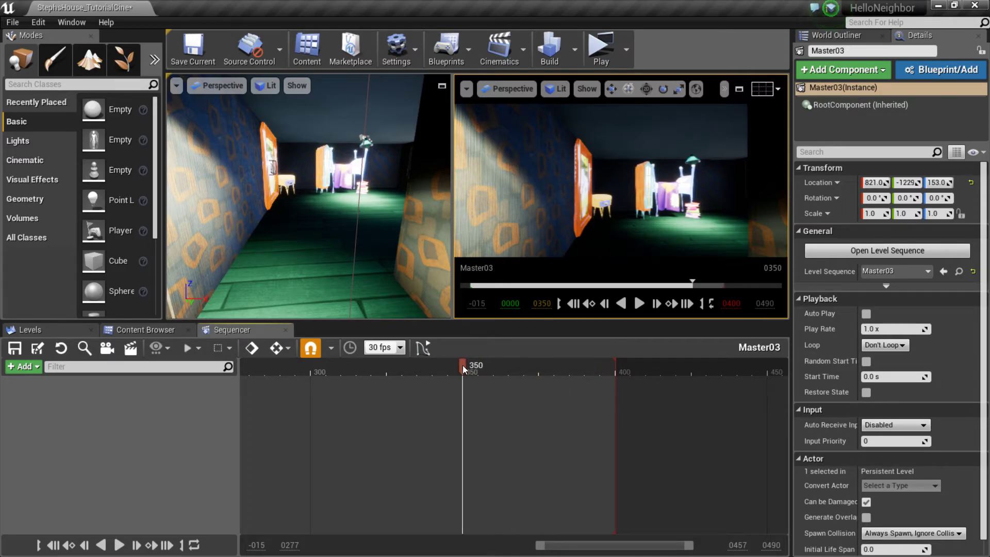
pyautogui.click(710, 305)
# Scrub the playhead along the timeline to frame 500 and make that frame the end of the playback range
pyautogui.moveTo(463, 372); pyautogui.dragTo(419, 374)
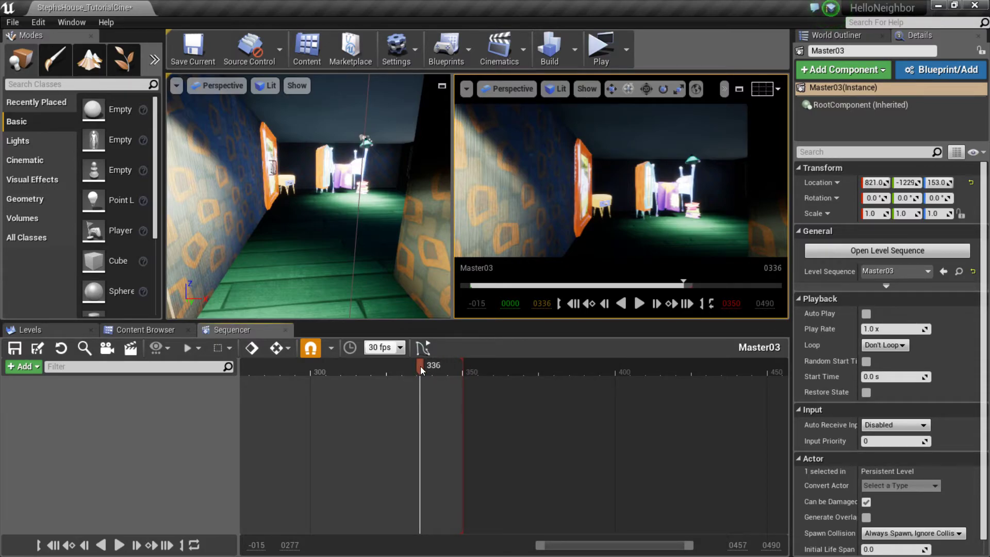
pyautogui.moveTo(420, 366); pyautogui.dragTo(617, 391)
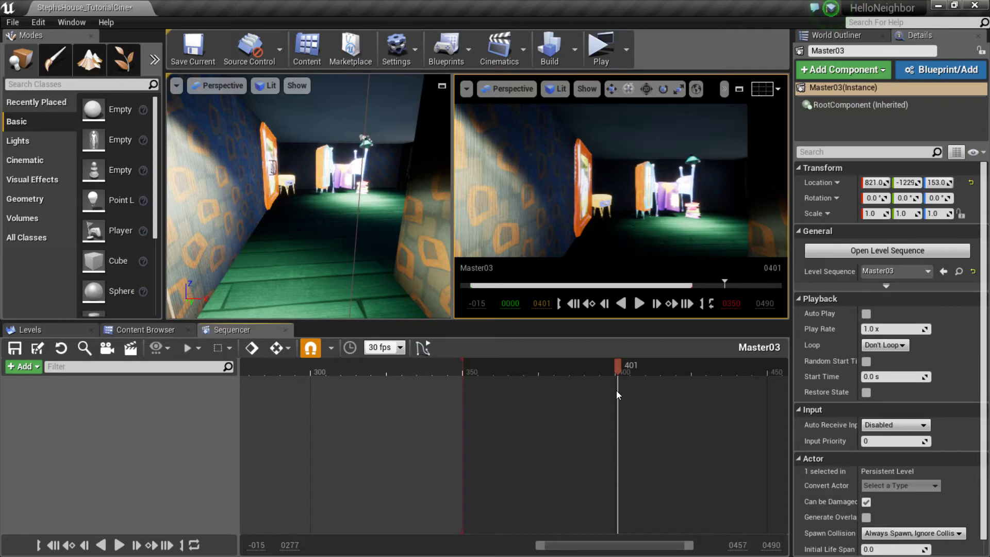
pyautogui.moveTo(614, 363); pyautogui.dragTo(721, 381)
pyautogui.moveTo(697, 456); pyautogui.dragTo(447, 349, button='right')
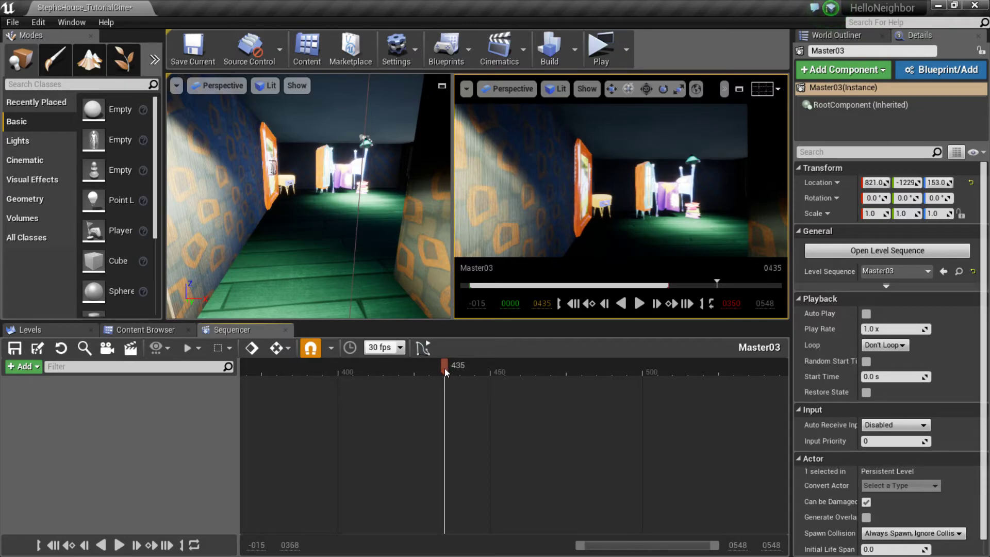
pyautogui.moveTo(445, 369); pyautogui.dragTo(646, 369)
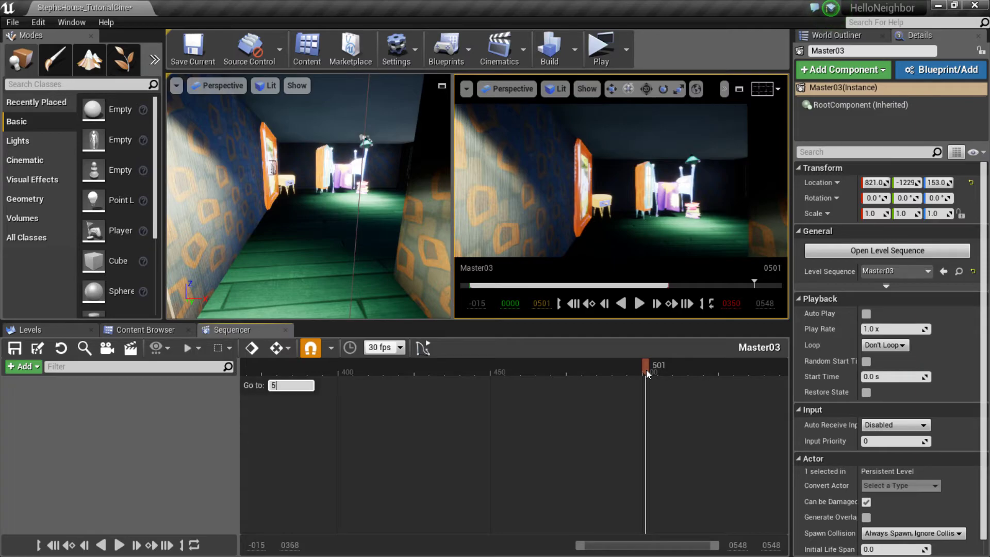
pyautogui.press('Left')
pyautogui.click(702, 305)
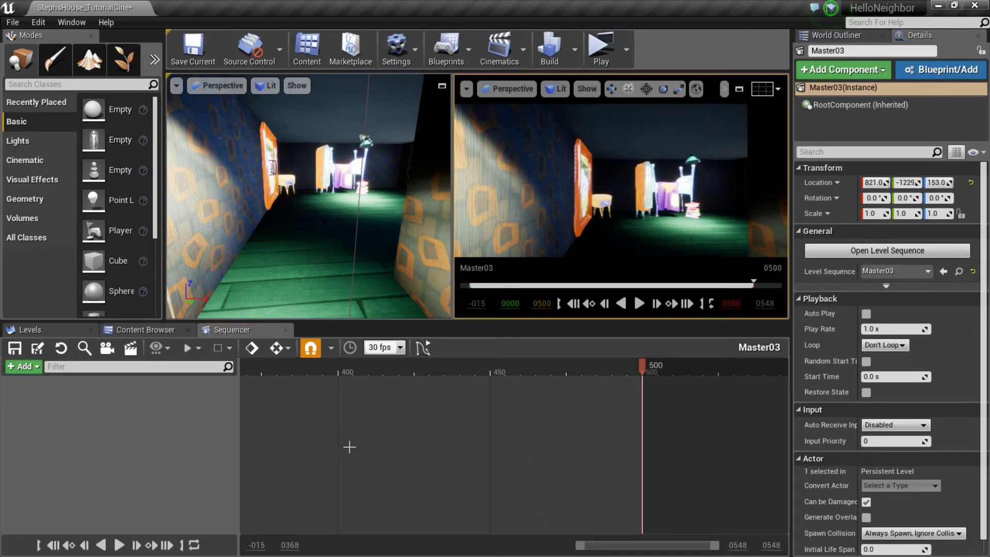
pyautogui.moveTo(315, 452); pyautogui.dragTo(499, 436, button='right')
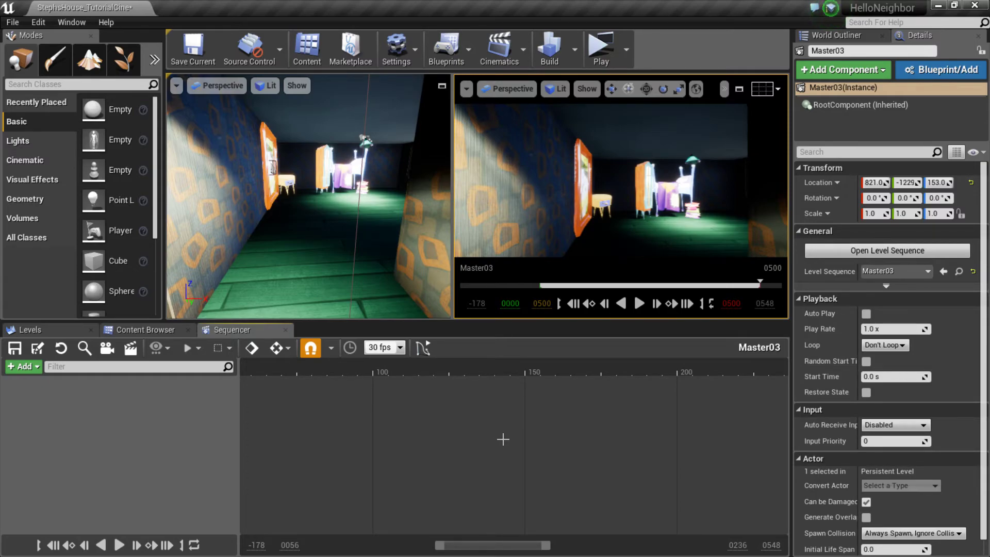
pyautogui.scroll(-6, 503, 438)
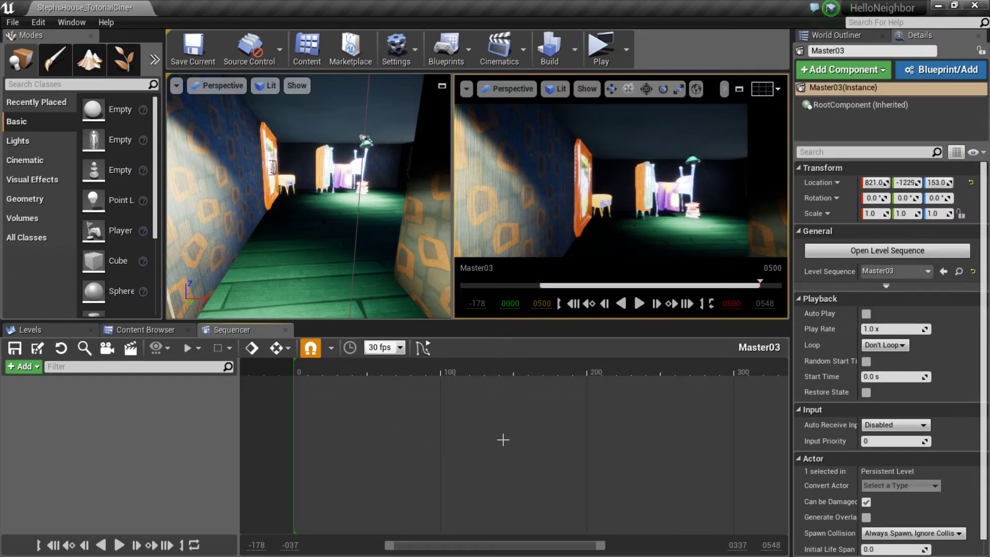
pyautogui.scroll(-4, 502, 440)
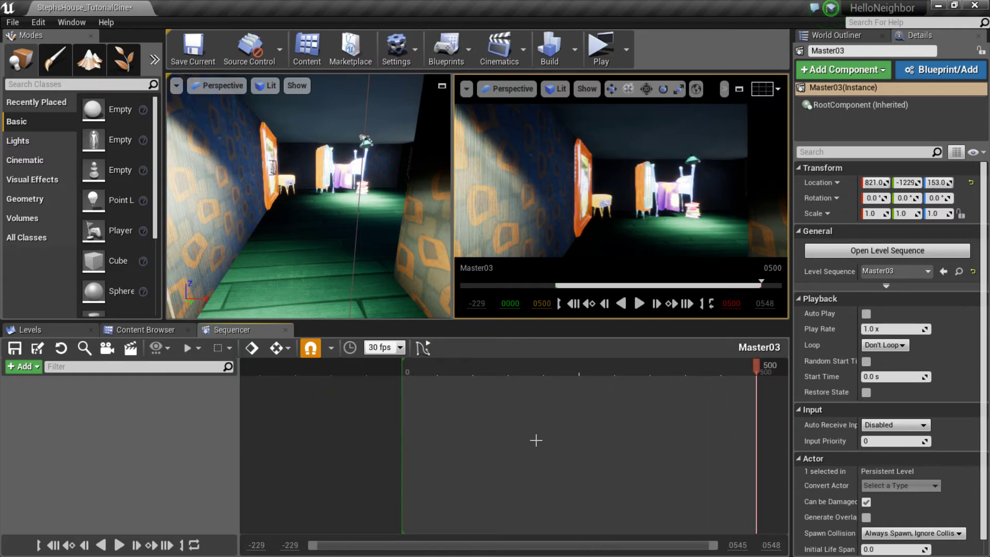
pyautogui.scroll(-4, 625, 444)
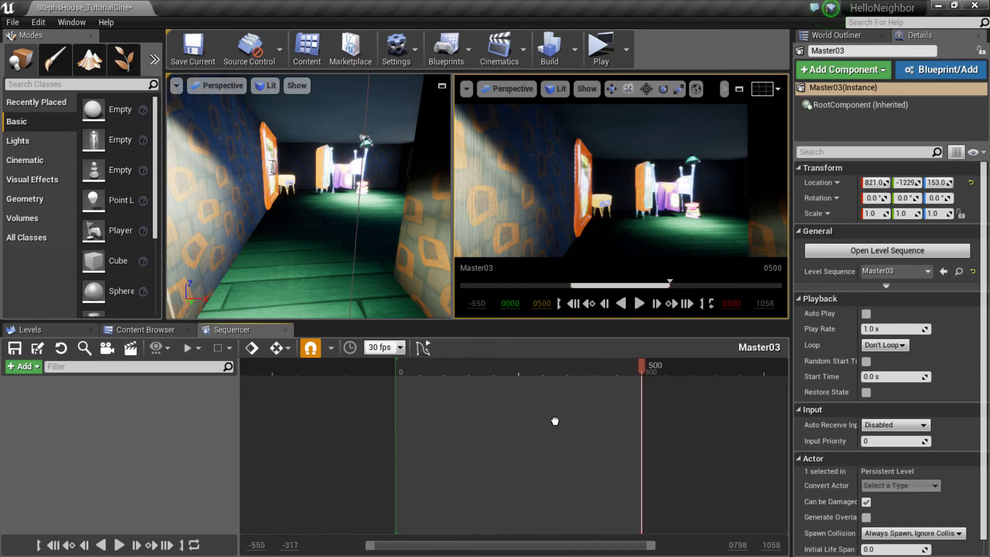
pyautogui.moveTo(572, 415); pyautogui.dragTo(559, 415, button='right')
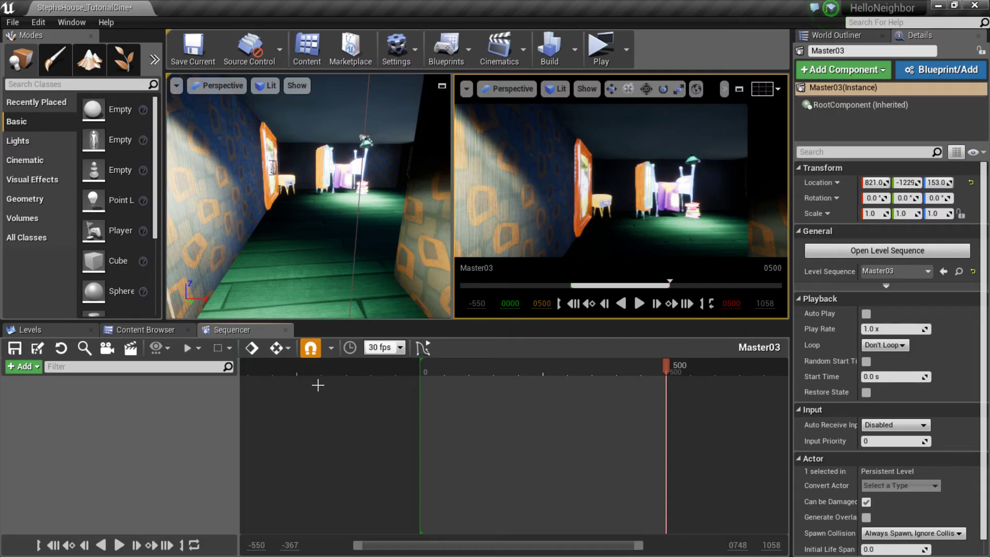
pyautogui.moveTo(579, 466); pyautogui.dragTo(387, 471, button='right')
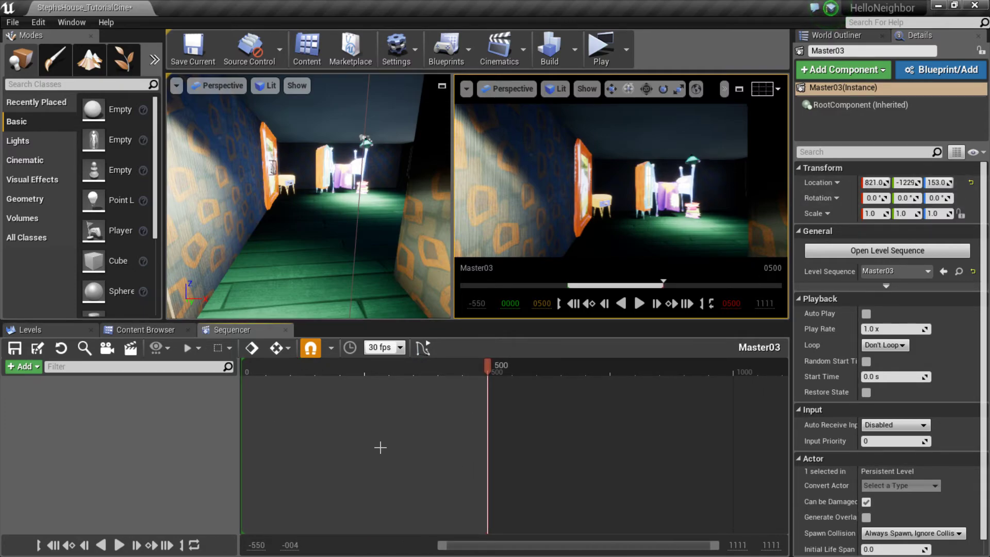